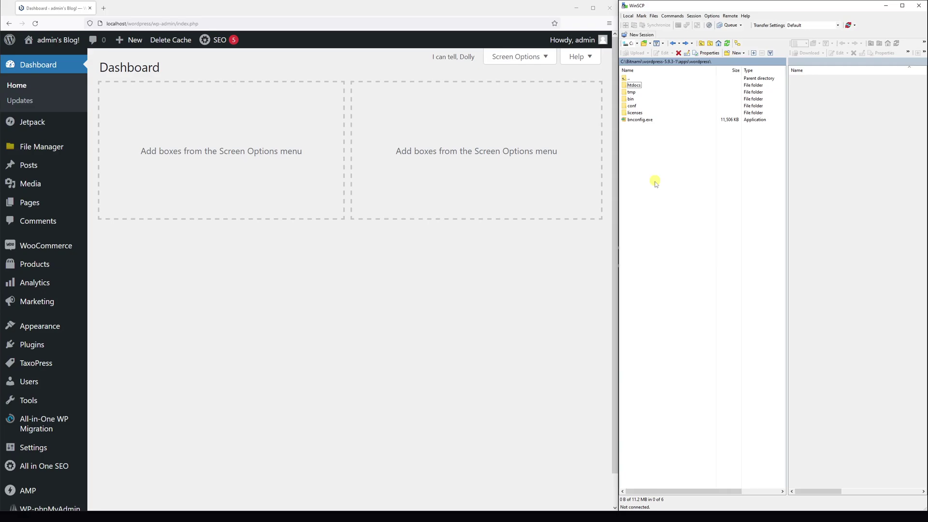
# Step: Browse the local panel into htdocs\wp-content\plugins to list the plugin folders
pyautogui.doubleClick(640, 85)
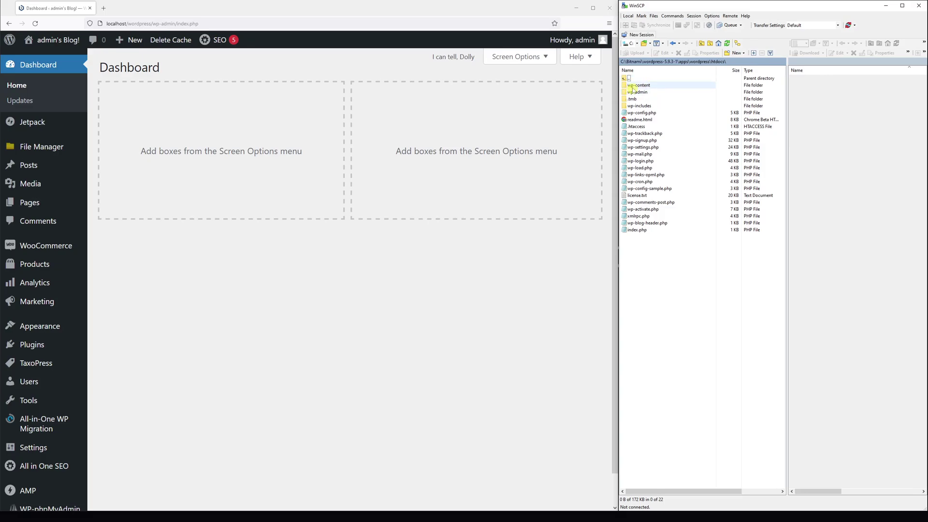
pyautogui.doubleClick(662, 86)
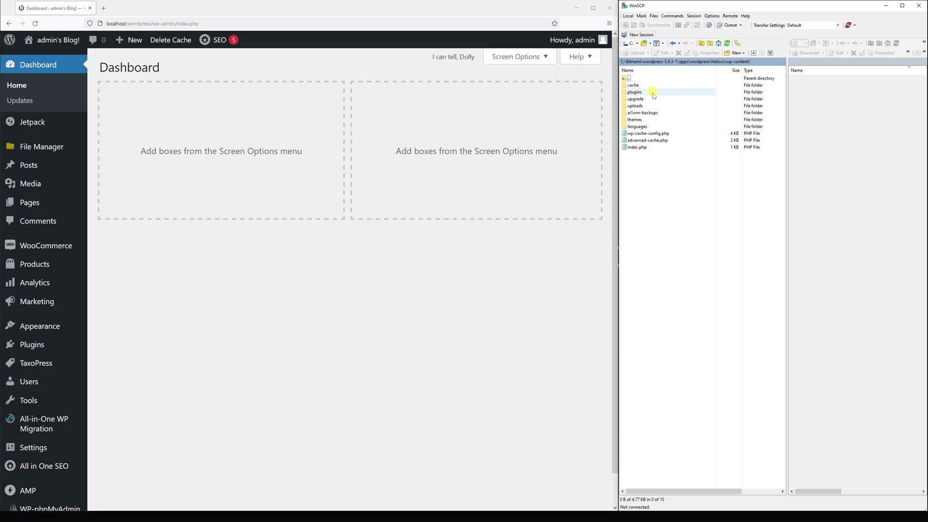
pyautogui.doubleClick(653, 93)
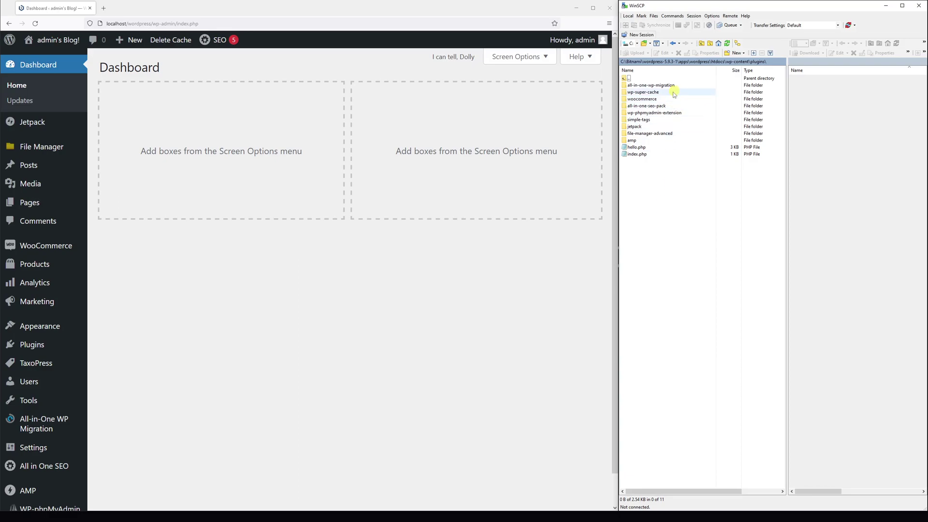
# Step: Rename the woocommerce plugin folder to woocommerce-inactive
pyautogui.click(673, 99)
pyautogui.rightClick(672, 99)
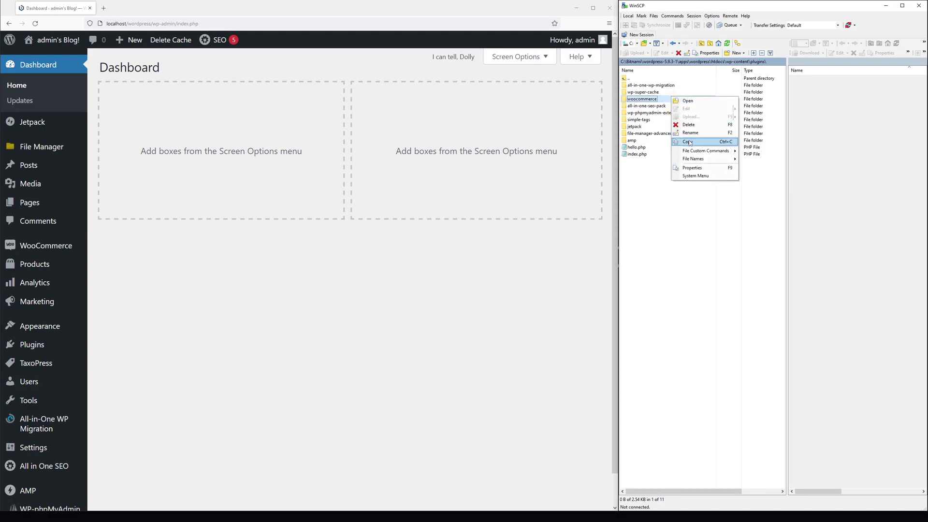
pyautogui.click(690, 135)
pyautogui.click(660, 96)
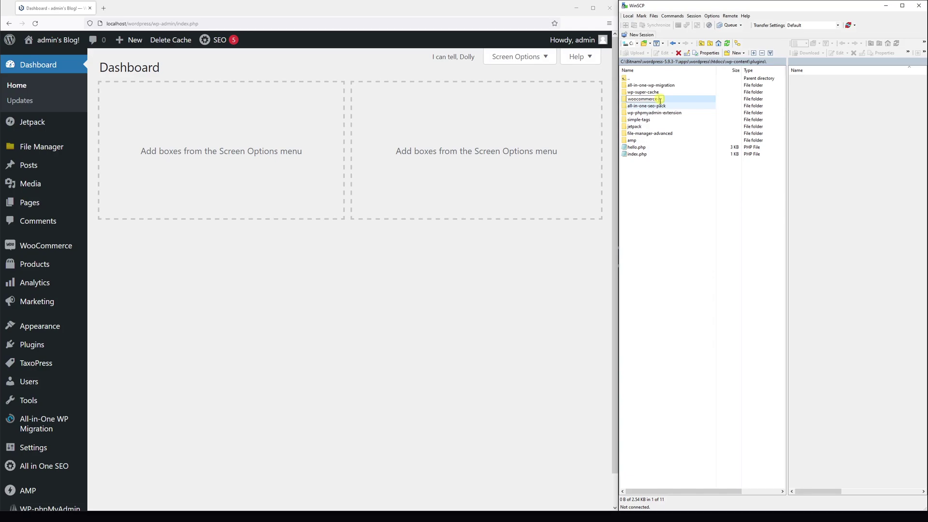
pyautogui.write('-inactive')
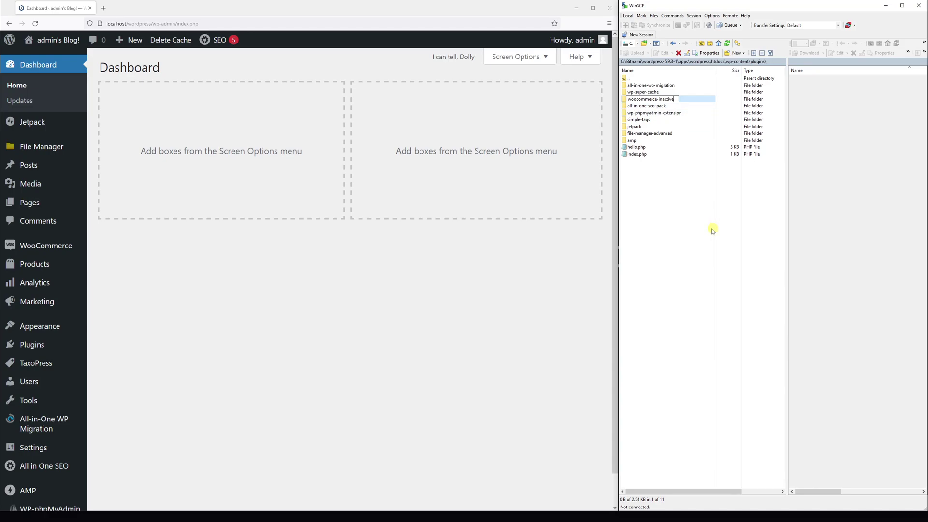
pyautogui.click(696, 173)
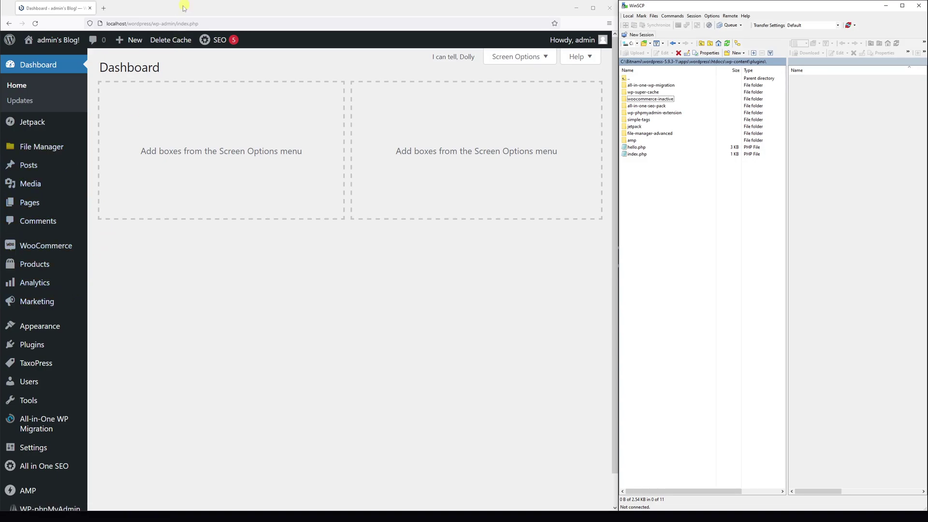
# Step: Reload the dashboard and view Installed Plugins, showing woocommerce deactivated for a missing plugin file
pyautogui.click(175, 23)
pyautogui.press('Return')
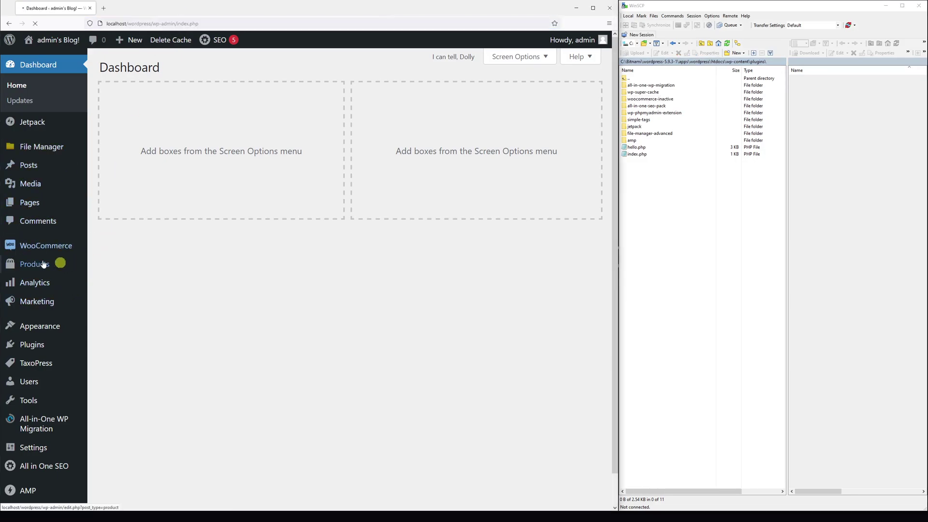
pyautogui.moveTo(12, 265)
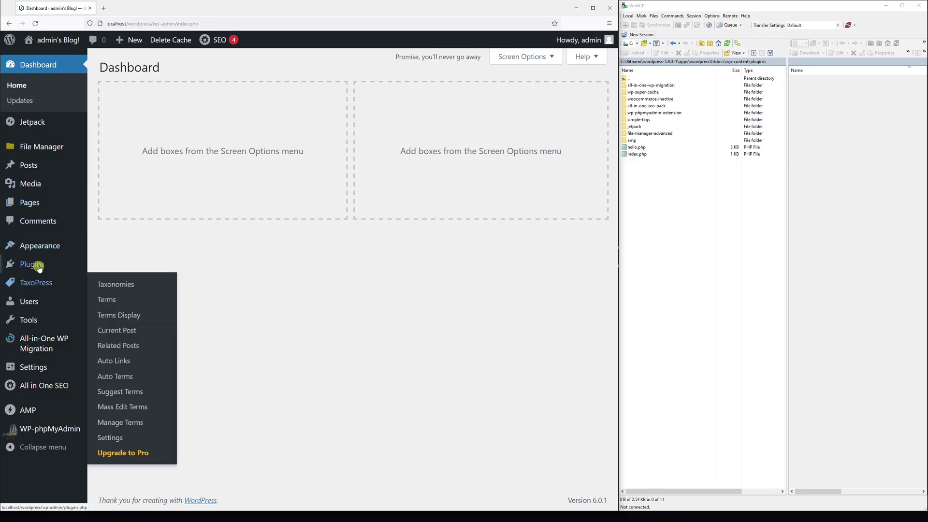
pyautogui.click(39, 268)
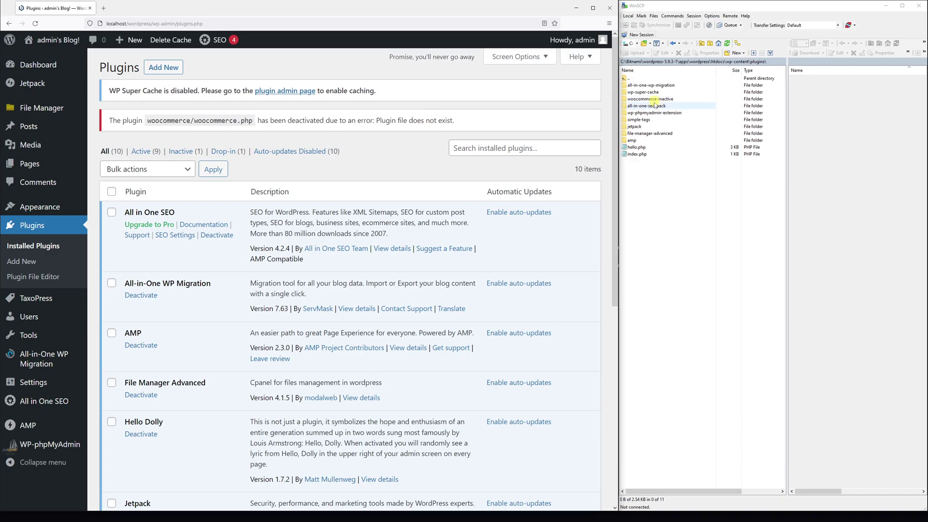
# Step: Rename woocommerce-inactive back to woocommerce and reload the Plugins page
pyautogui.rightClick(668, 99)
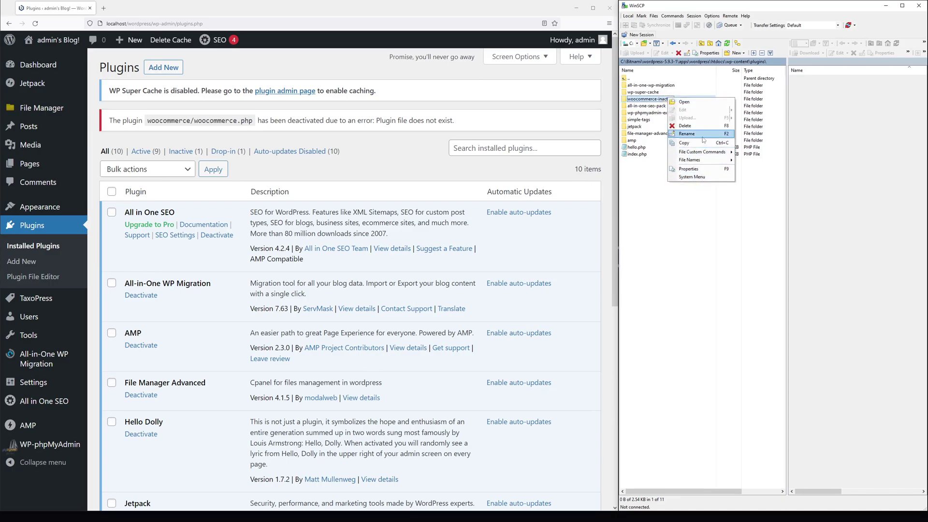
pyautogui.click(686, 134)
pyautogui.press('End')
pyautogui.hotkey('shift', 'Left')
pyautogui.hotkey('shift', 'Left')
pyautogui.hotkey('shift', 'Left')
pyautogui.hotkey('shift', 'Left')
pyautogui.hotkey('shift', 'Left')
pyautogui.hotkey('shift', 'Left')
pyautogui.hotkey('shift', 'Left')
pyautogui.hotkey('shift', 'Left')
pyautogui.hotkey('shift', 'Left')
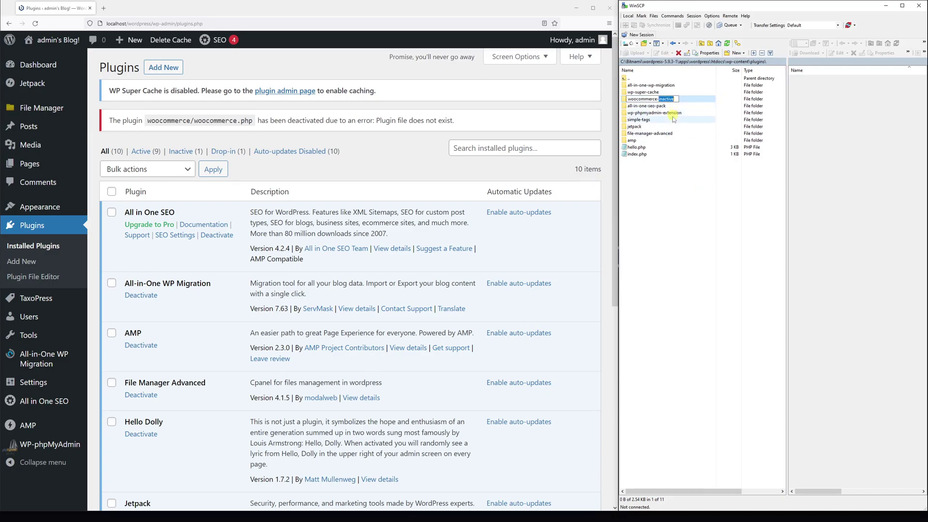
pyautogui.press('BackSpace')
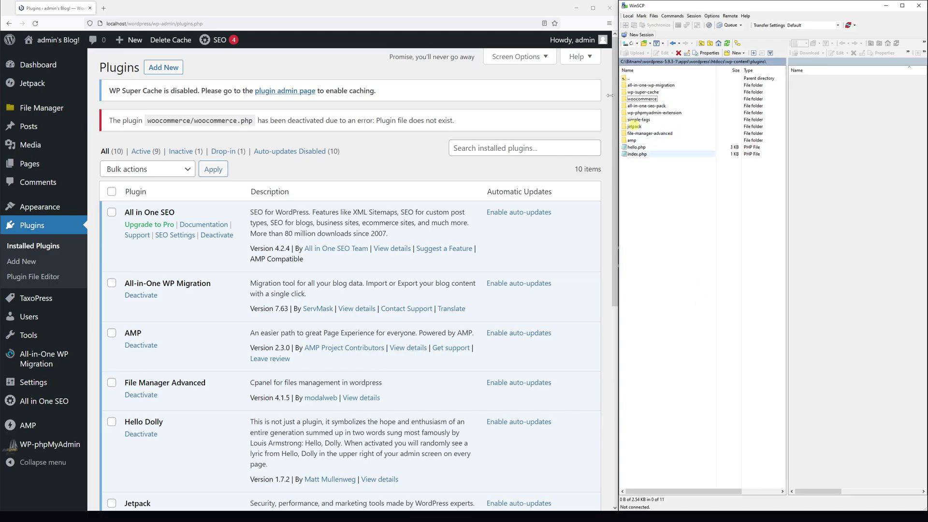
pyautogui.click(700, 298)
pyautogui.click(183, 24)
pyautogui.press('Return')
# Step: Activate WooCommerce from the Installed Plugins list
pyautogui.scroll(-5, 237, 145)
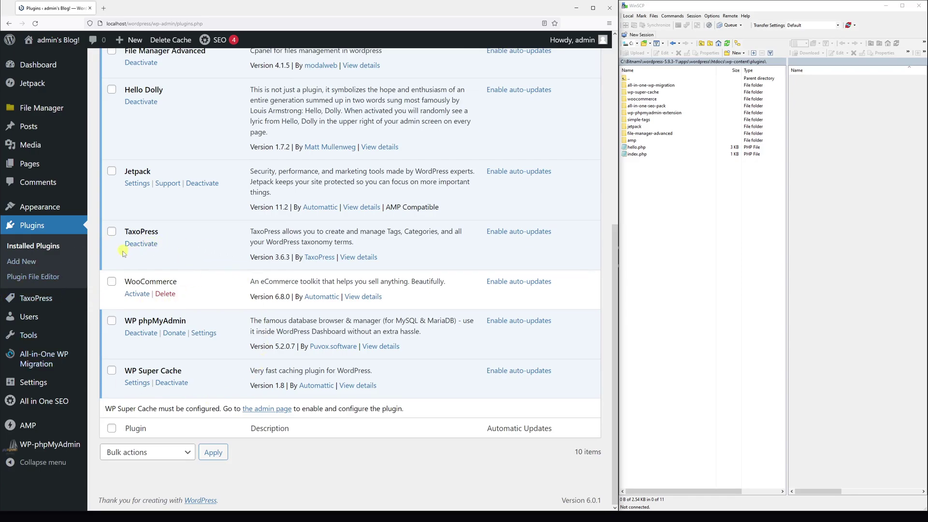
pyautogui.click(141, 294)
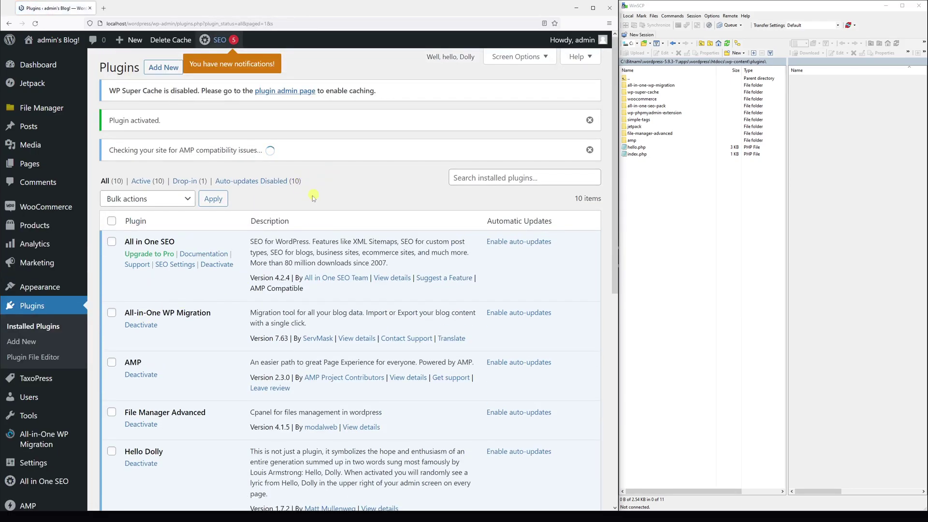
pyautogui.scroll(-5, 314, 198)
pyautogui.scroll(5, 314, 197)
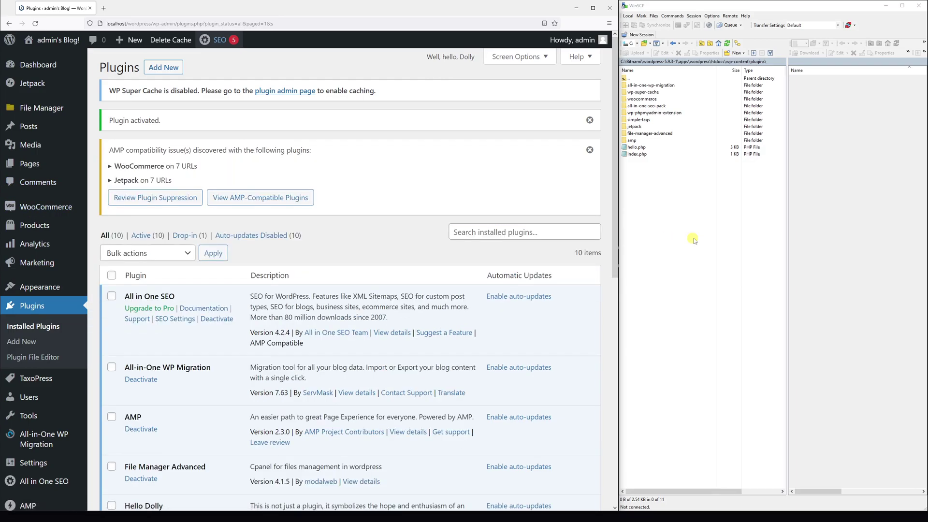
pyautogui.click(689, 219)
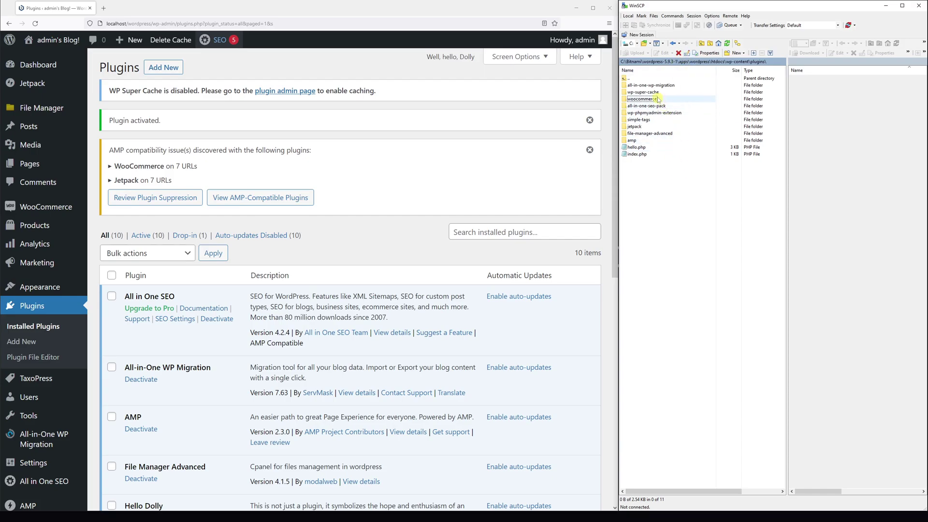
# Step: Go back to wp-content and rename the plugins folder to plugins-inactive
pyautogui.doubleClick(633, 78)
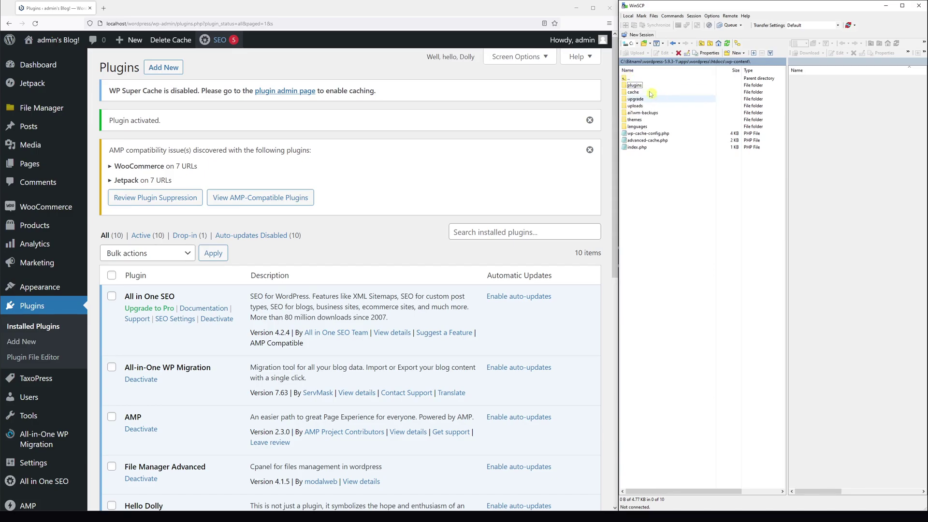
pyautogui.doubleClick(631, 79)
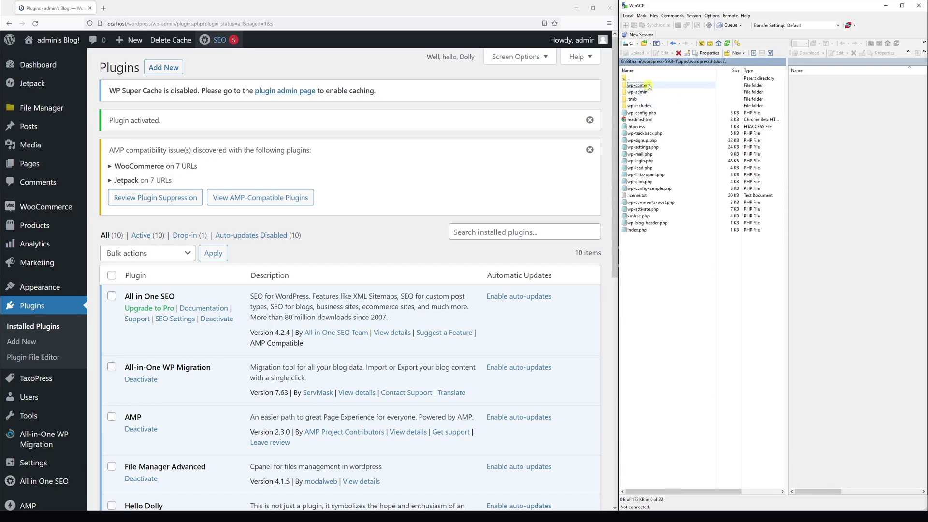
pyautogui.doubleClick(649, 86)
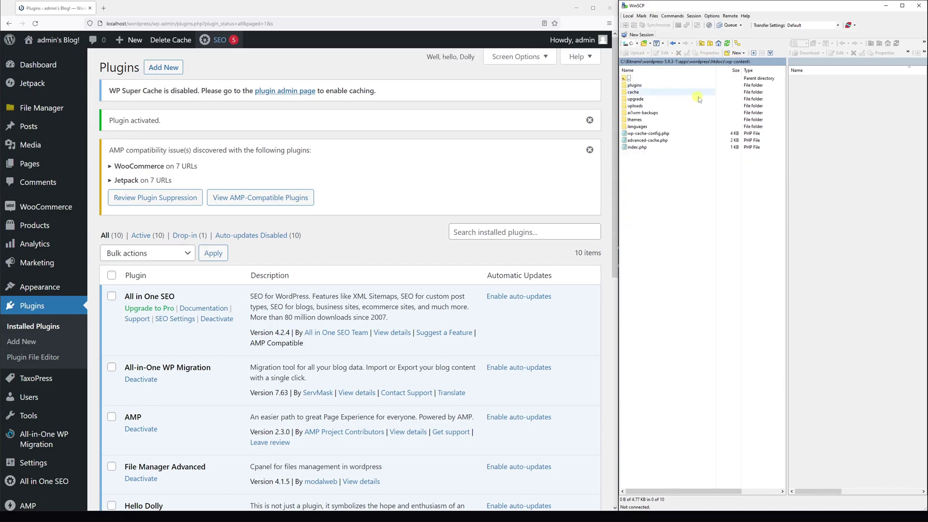
pyautogui.rightClick(653, 89)
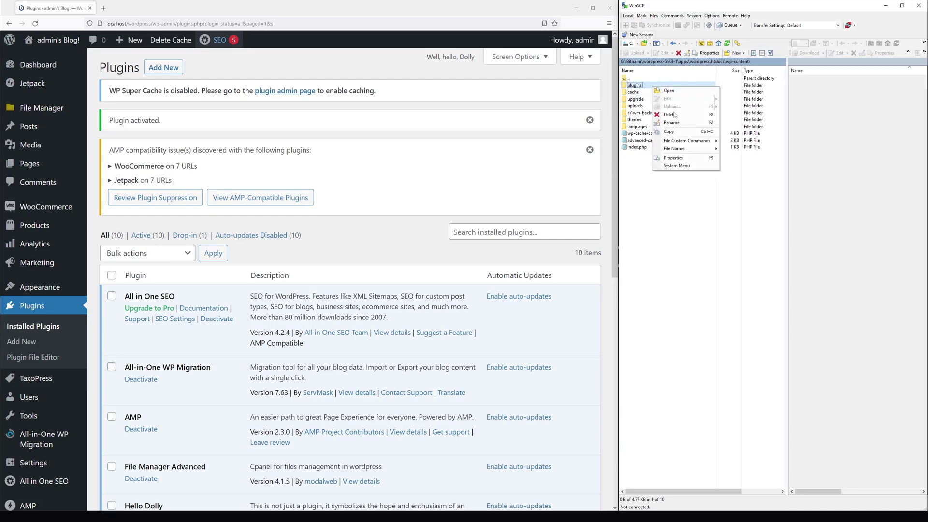
pyautogui.click(672, 123)
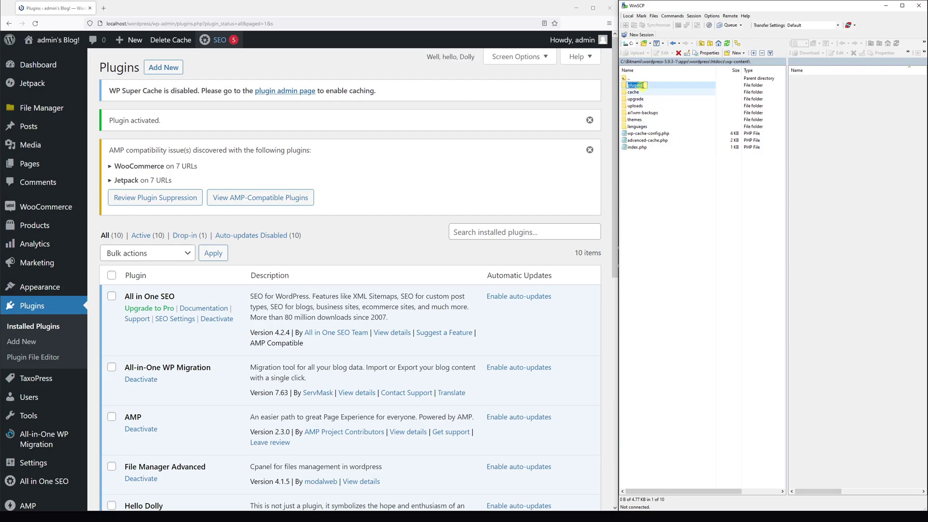
pyautogui.write('-')
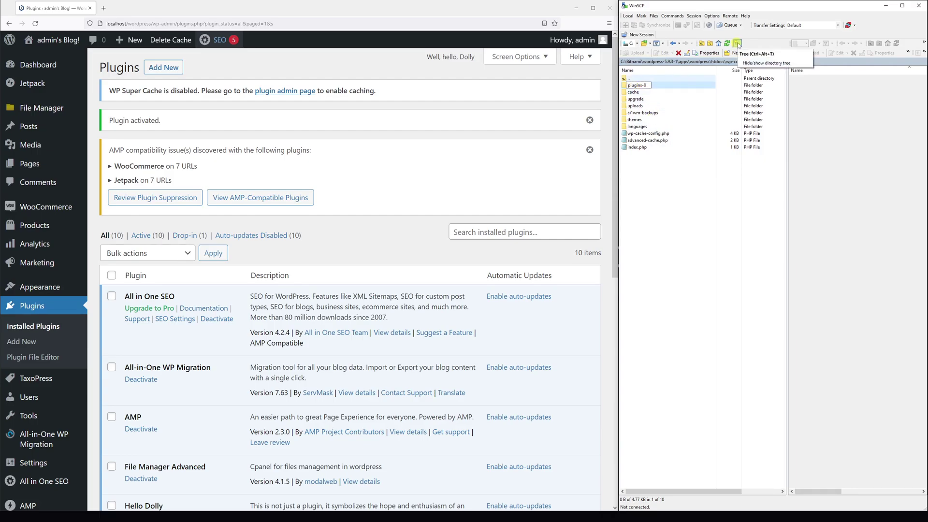
pyautogui.write('inactive')
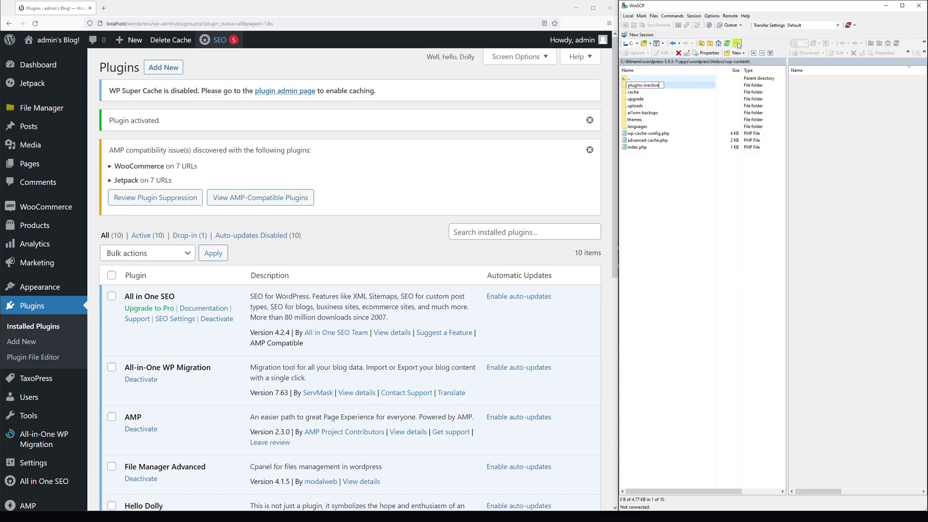
pyautogui.press('Return')
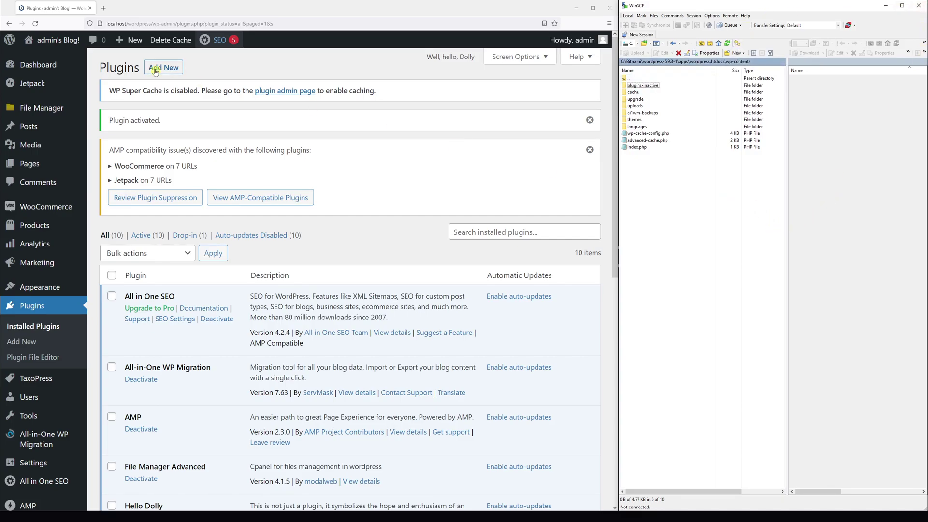
pyautogui.click(165, 23)
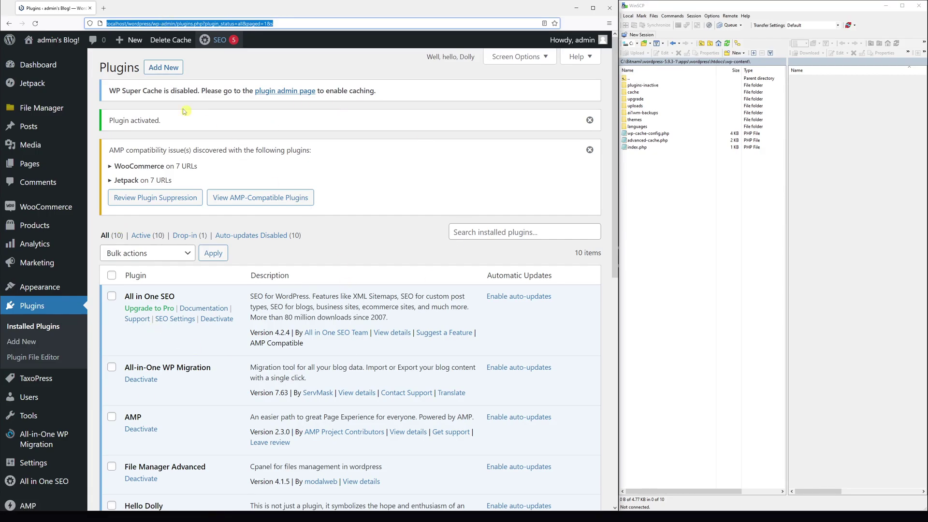
# Step: Reload the Plugins page to see all ten plugins deactivated with 'Plugin file does not exist'
pyautogui.press('Return')
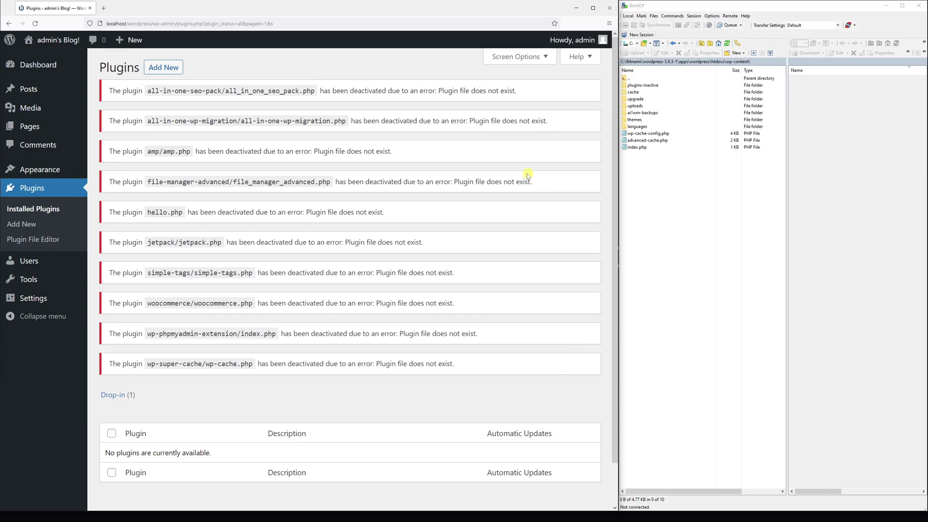
# Step: Rename the plugins-inactive folder back to plugins
pyautogui.rightClick(651, 86)
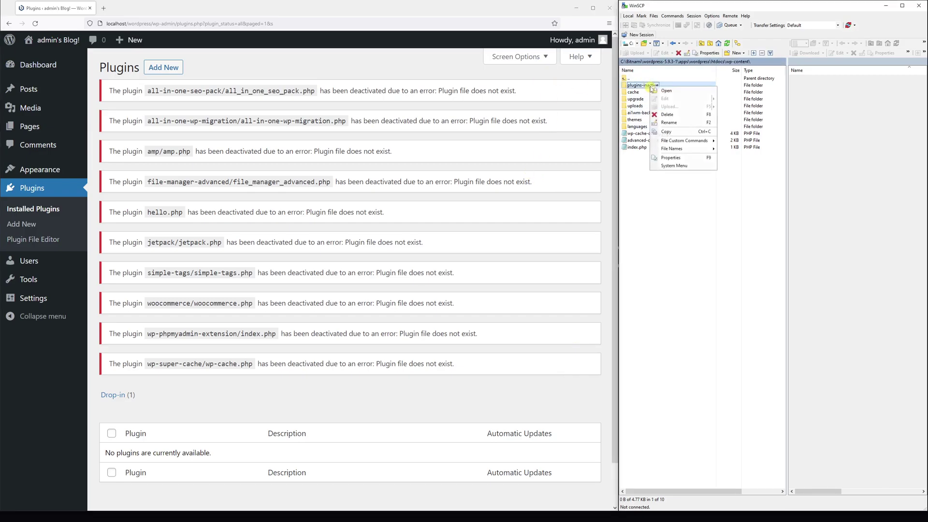
pyautogui.click(672, 122)
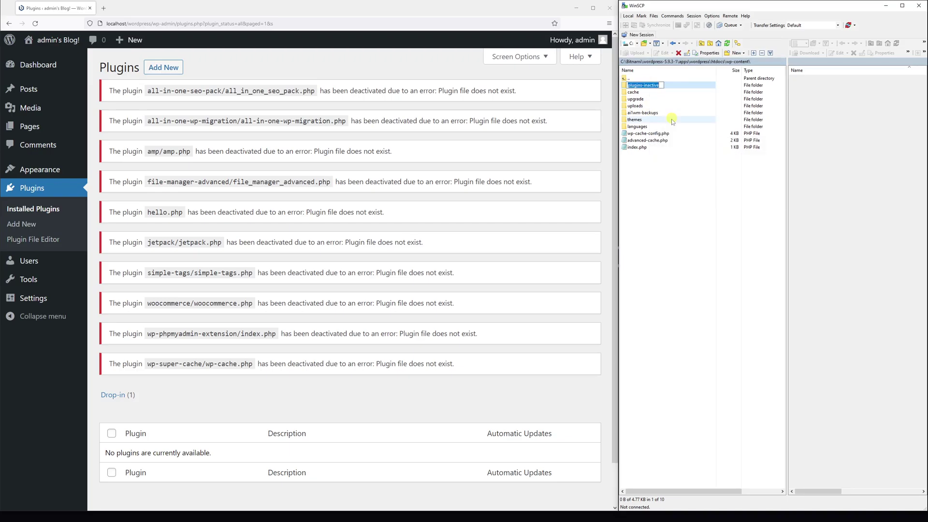
pyautogui.click(650, 85)
pyautogui.doubleClick(650, 86)
pyautogui.press('BackSpace')
pyautogui.press('BackSpace')
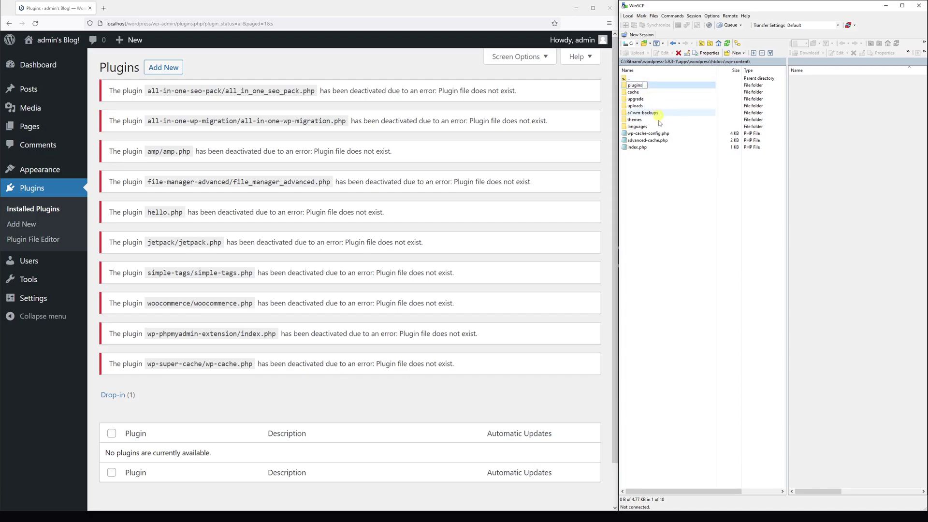
pyautogui.click(689, 281)
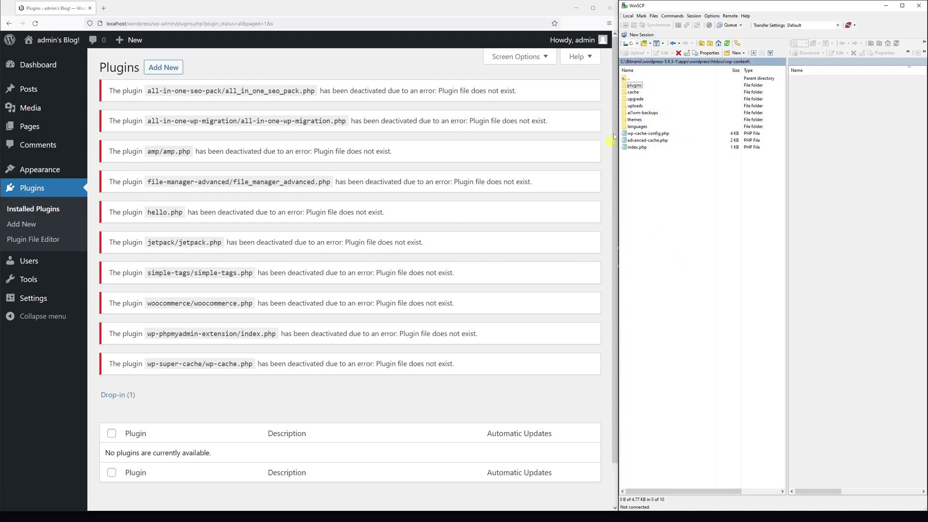
# Step: Reload the Plugins page and bulk-activate all 10 plugins via select-all and Activate
pyautogui.click(266, 24)
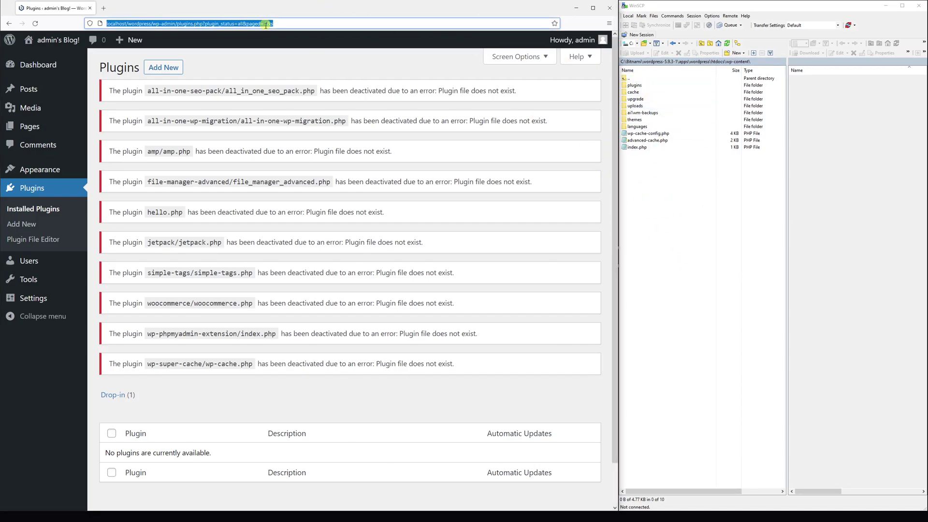
pyautogui.press('Return')
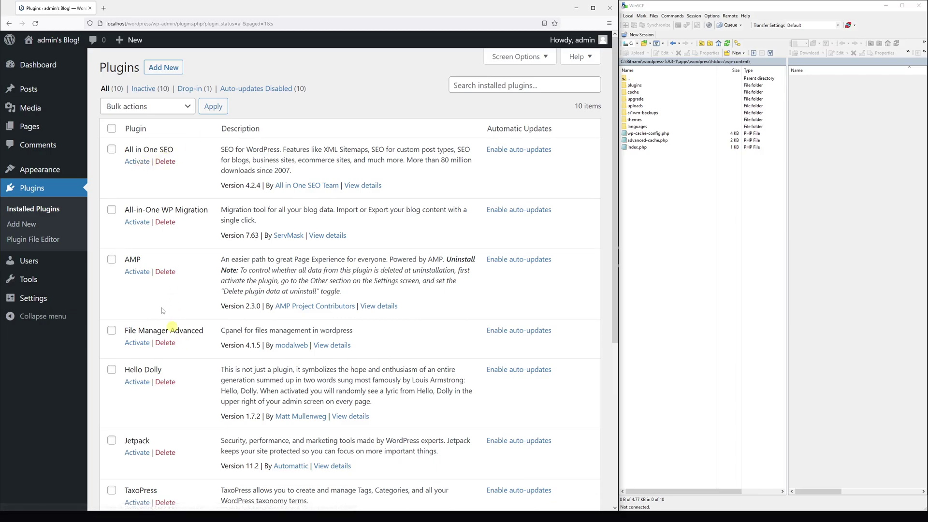
pyautogui.click(112, 128)
pyautogui.click(121, 108)
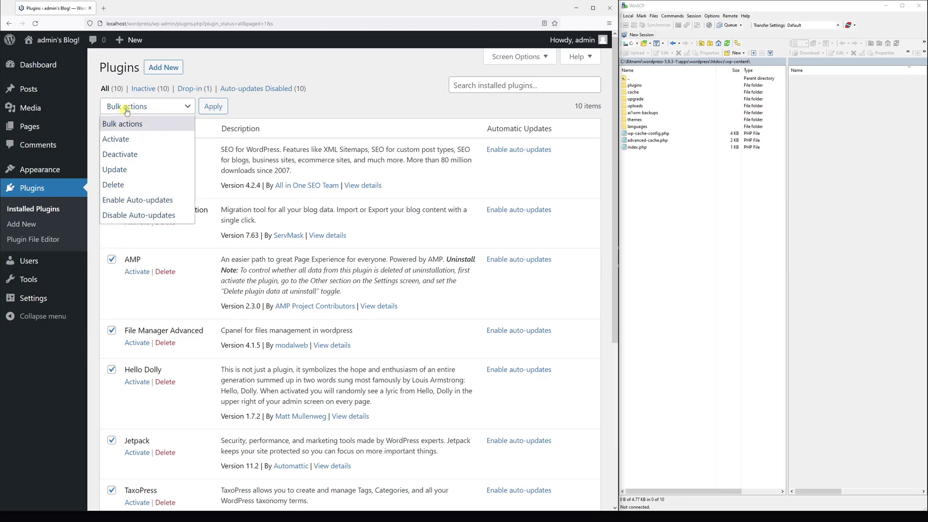
pyautogui.click(127, 139)
pyautogui.click(213, 108)
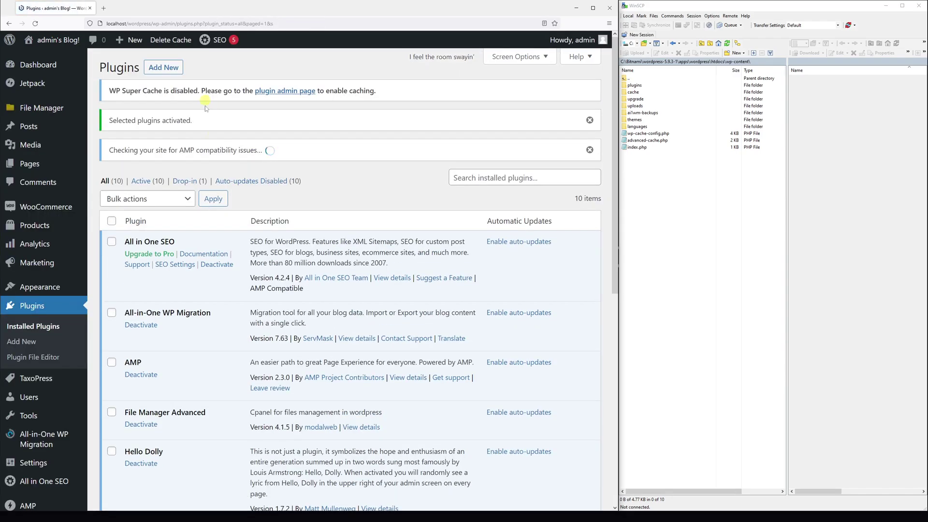
pyautogui.scroll(-8, 309, 223)
pyautogui.scroll(8, 290, 232)
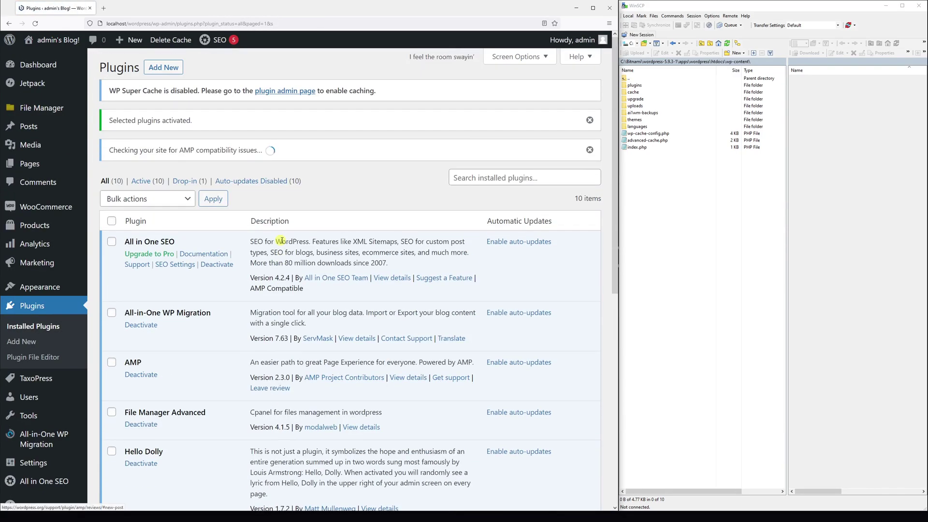